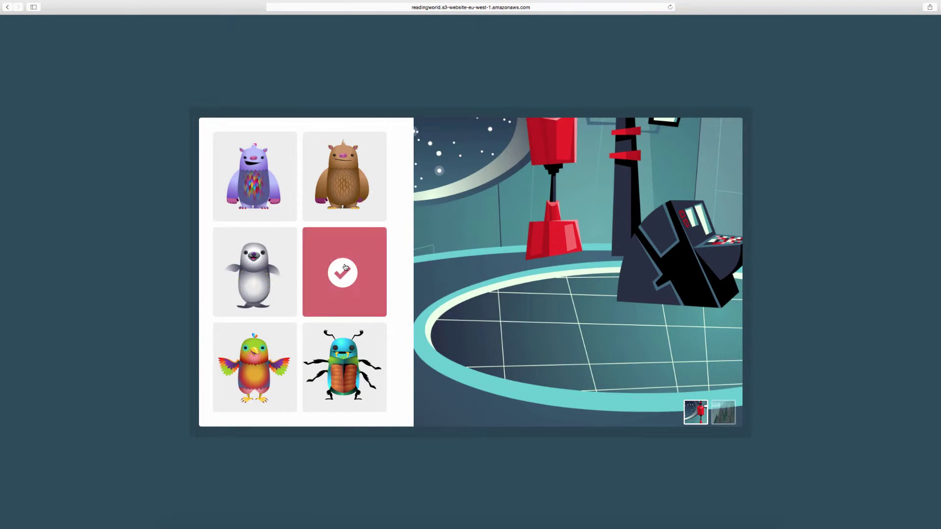
# Pick the brown furry monster as buddy after trying the beetle and rainbow bird, then start the storybook
pyautogui.click(358, 355)
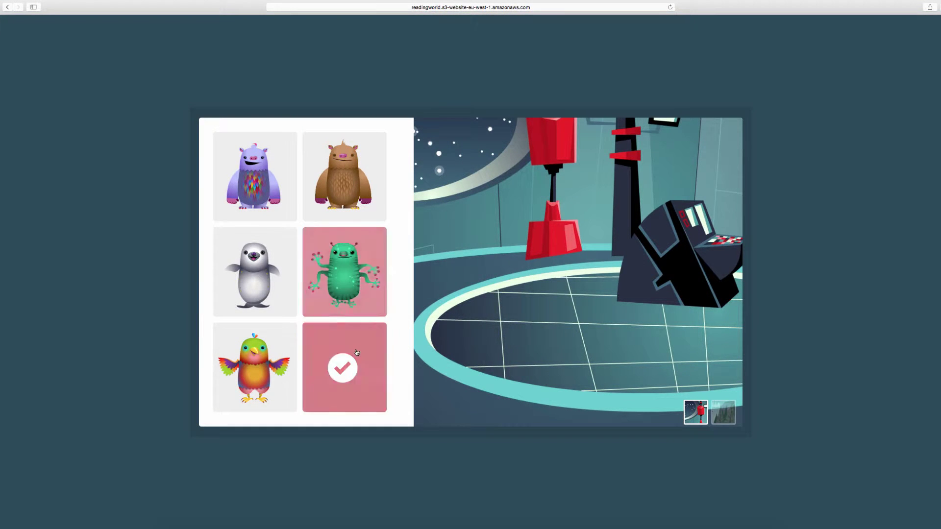
pyautogui.click(234, 356)
pyautogui.click(329, 190)
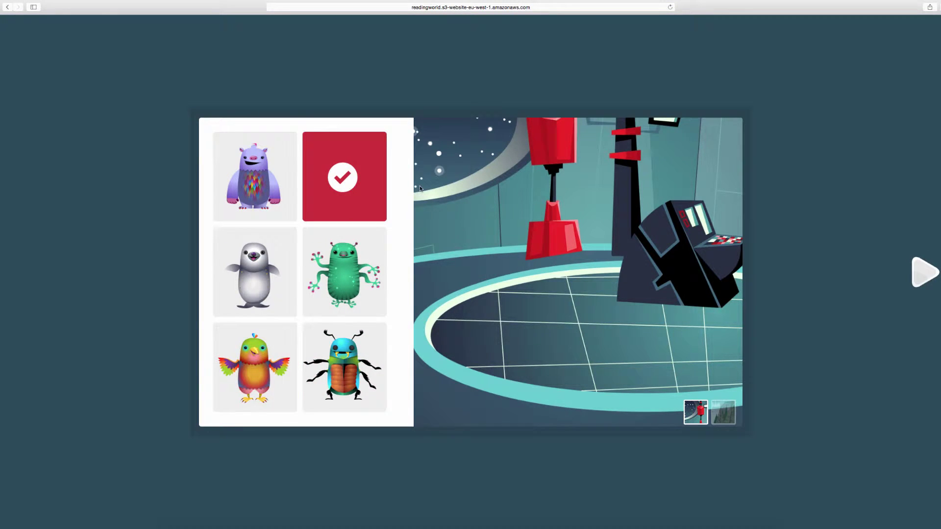
pyautogui.click(919, 269)
# Hear the buddy's comments about rescuing Seven, then turn to the Galapagos spread, pages 18–19
pyautogui.click(354, 205)
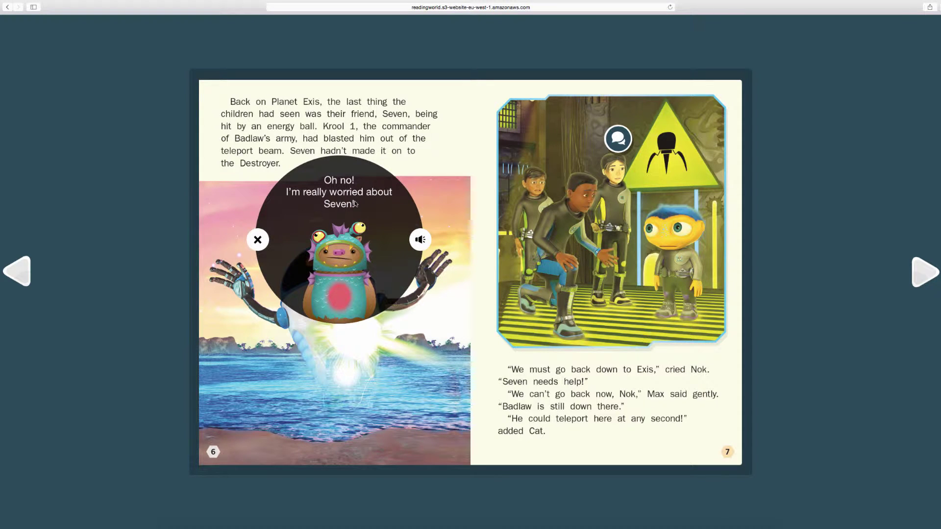
pyautogui.click(619, 140)
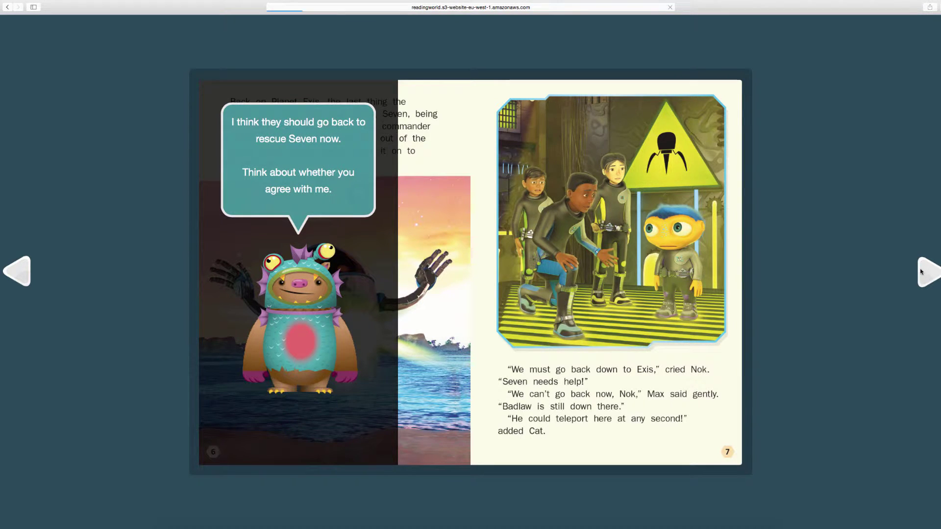
pyautogui.click(921, 271)
# Hear the buddy's Charles Darwin question, then finish the book to earn 22 points (422 total)
pyautogui.click(333, 254)
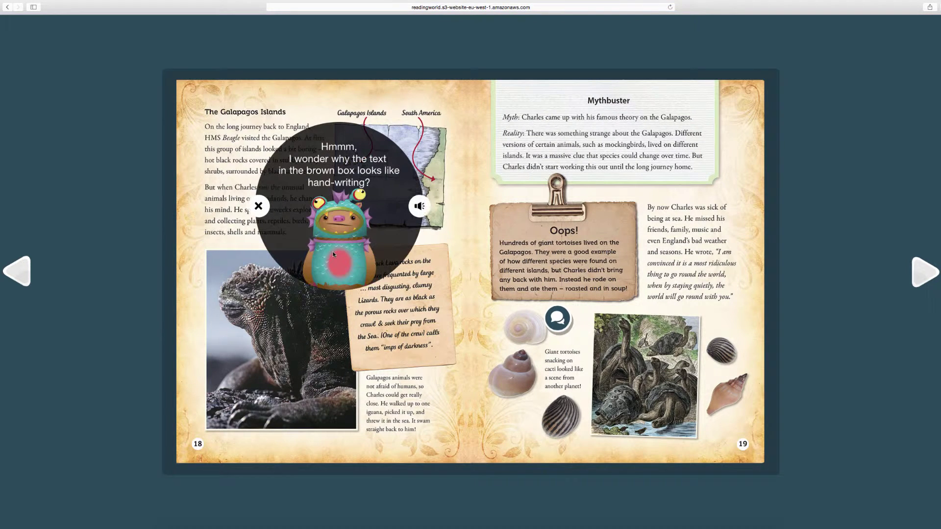
pyautogui.click(558, 323)
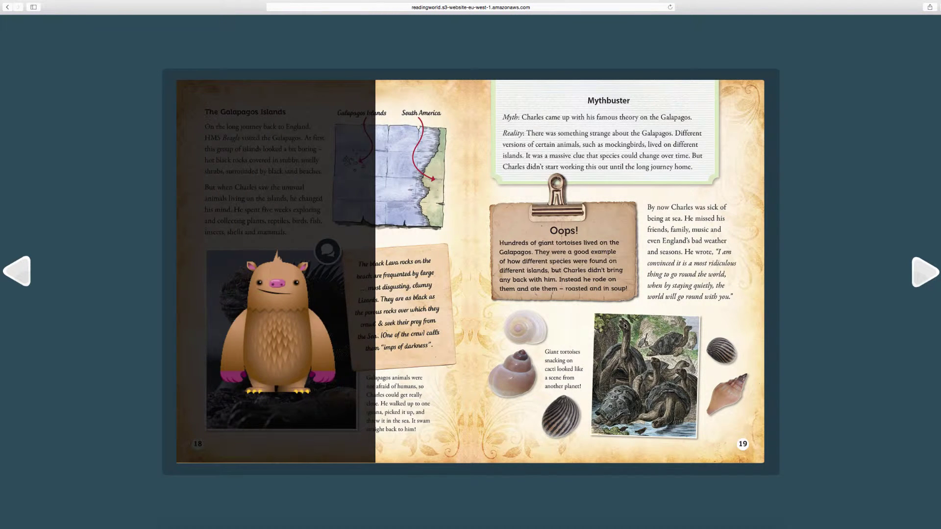
pyautogui.click(927, 278)
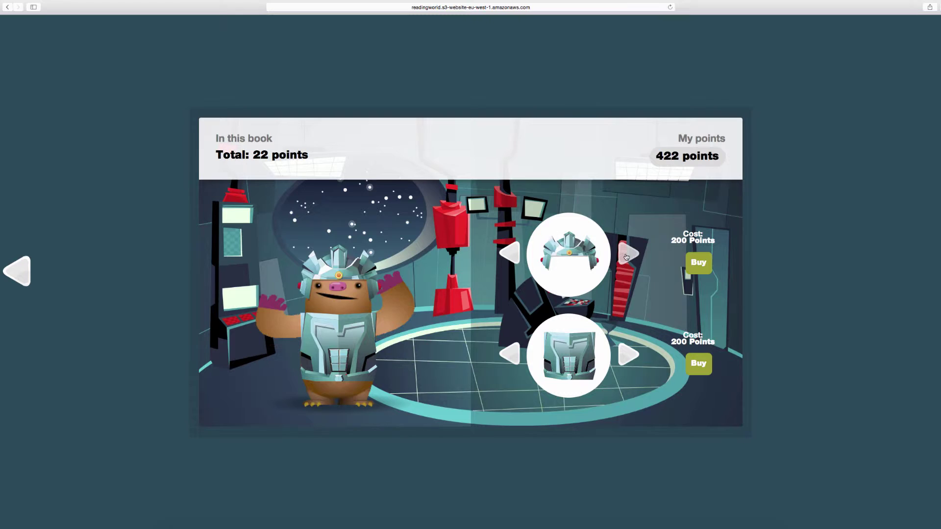
# Buy the green monster helmet and the red flame-star outfit for the buddy
pyautogui.click(627, 254)
pyautogui.click(626, 256)
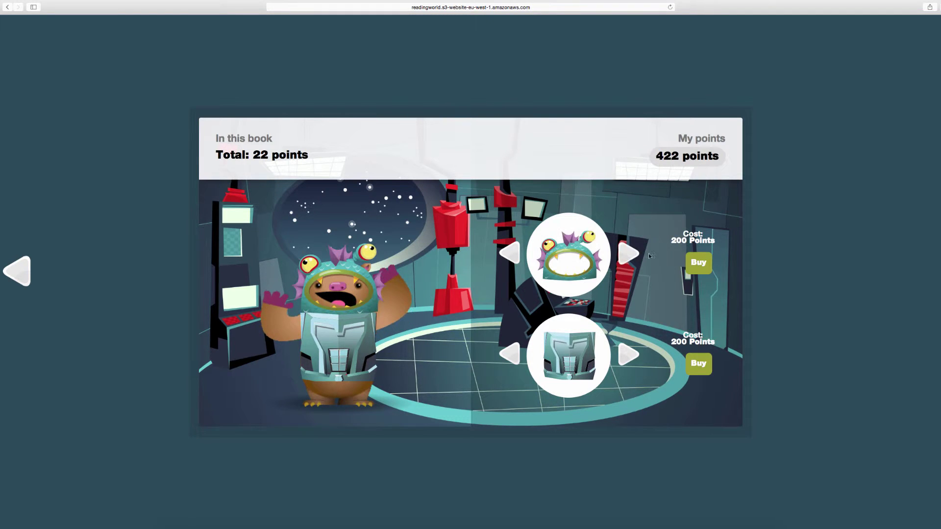
pyautogui.click(699, 262)
pyautogui.click(628, 356)
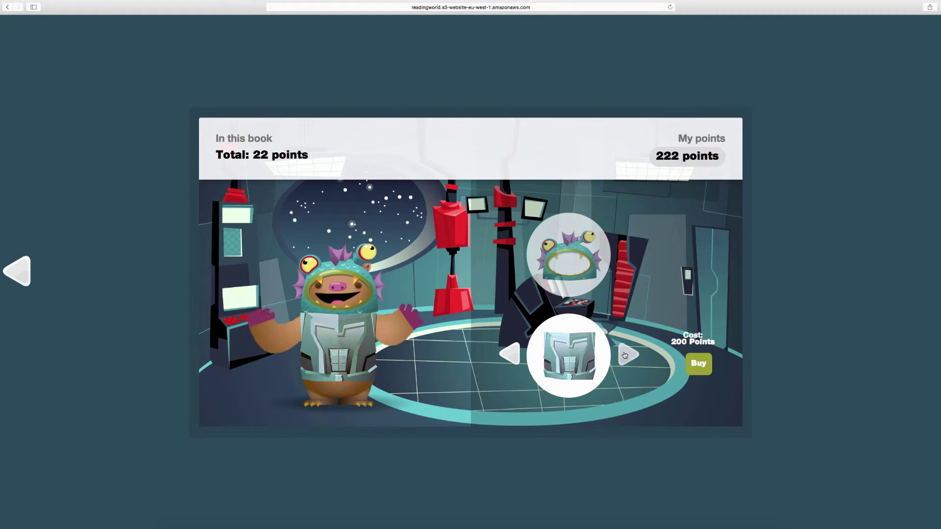
pyautogui.click(699, 365)
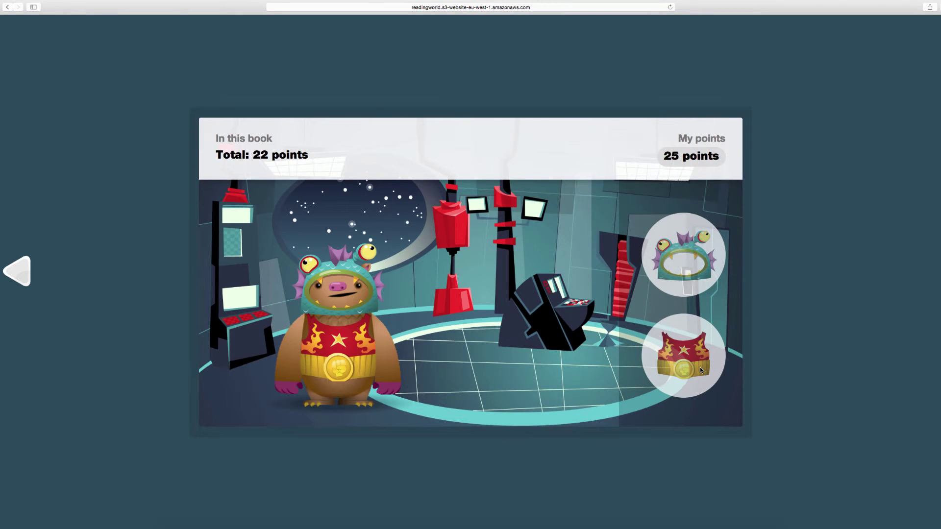